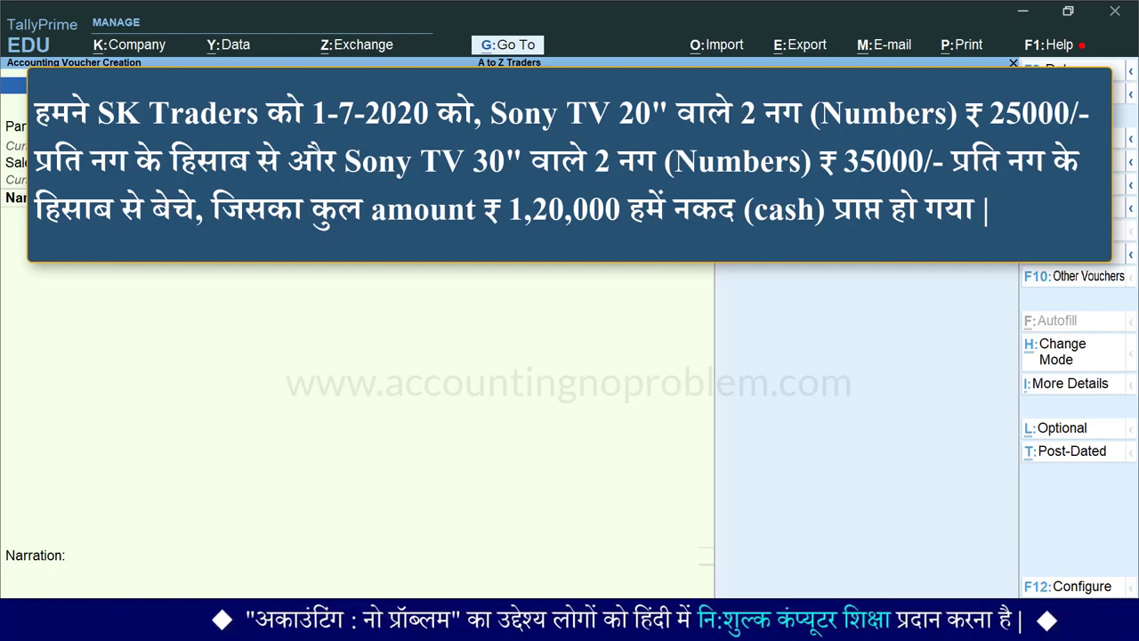
Change the Sales voucher date to 1-Jul-20 by entering 1.7.
{"action": "key", "text": "F2"}
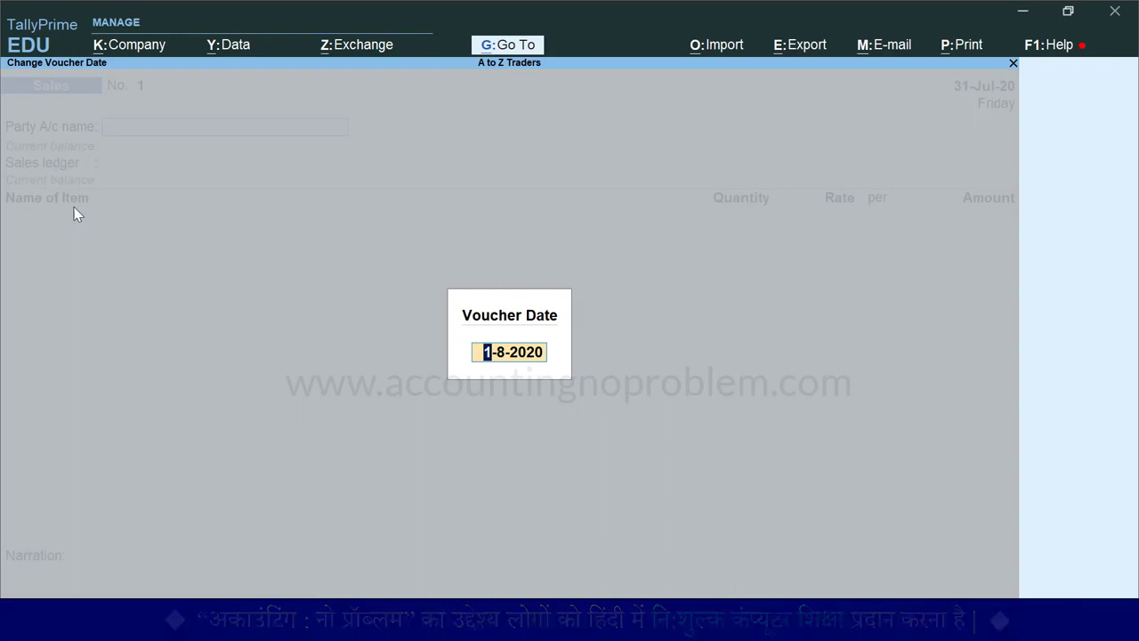
{"action": "type", "text": "1.7"}
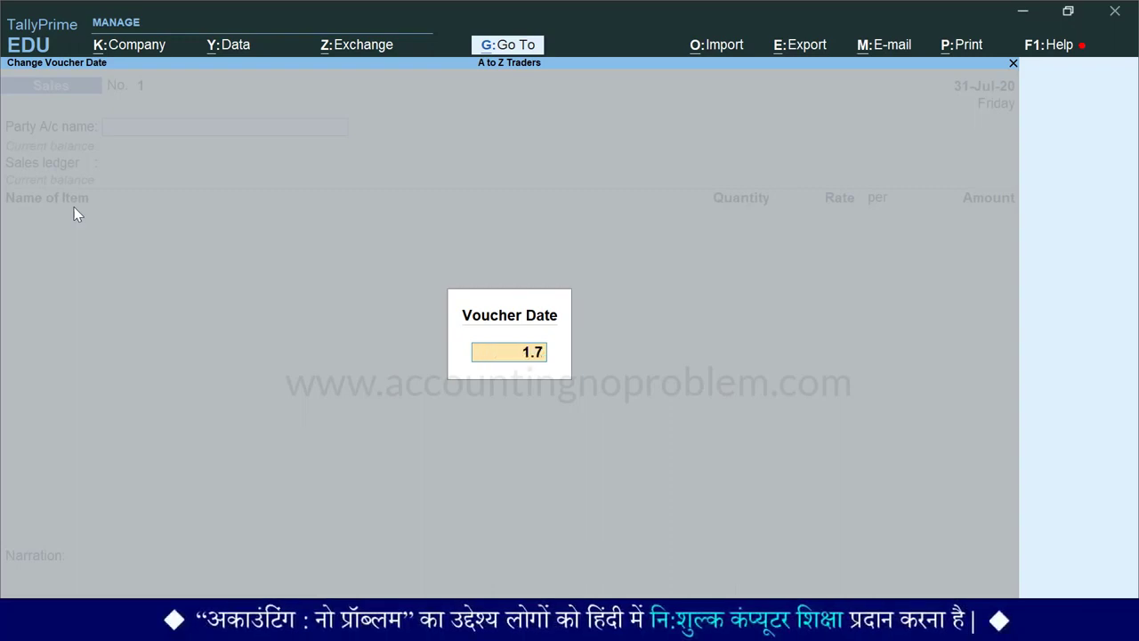
{"action": "key", "text": "Return"}
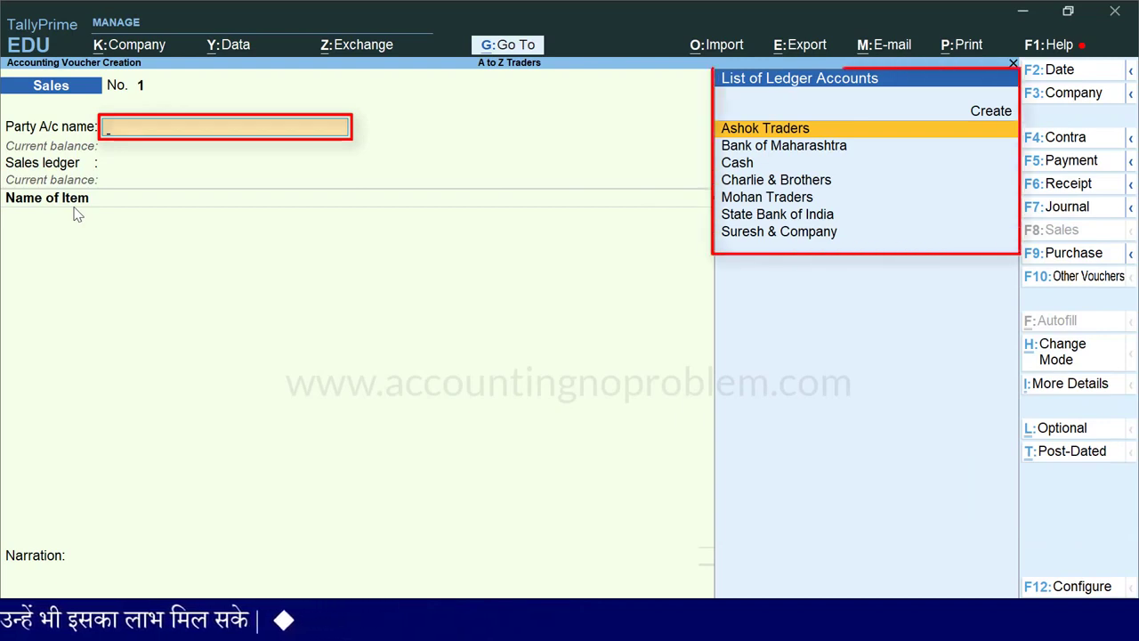
Choose Cash as the party account and accept the blank dispatch details.
{"action": "key", "text": "Down"}
{"action": "key", "text": "Down"}
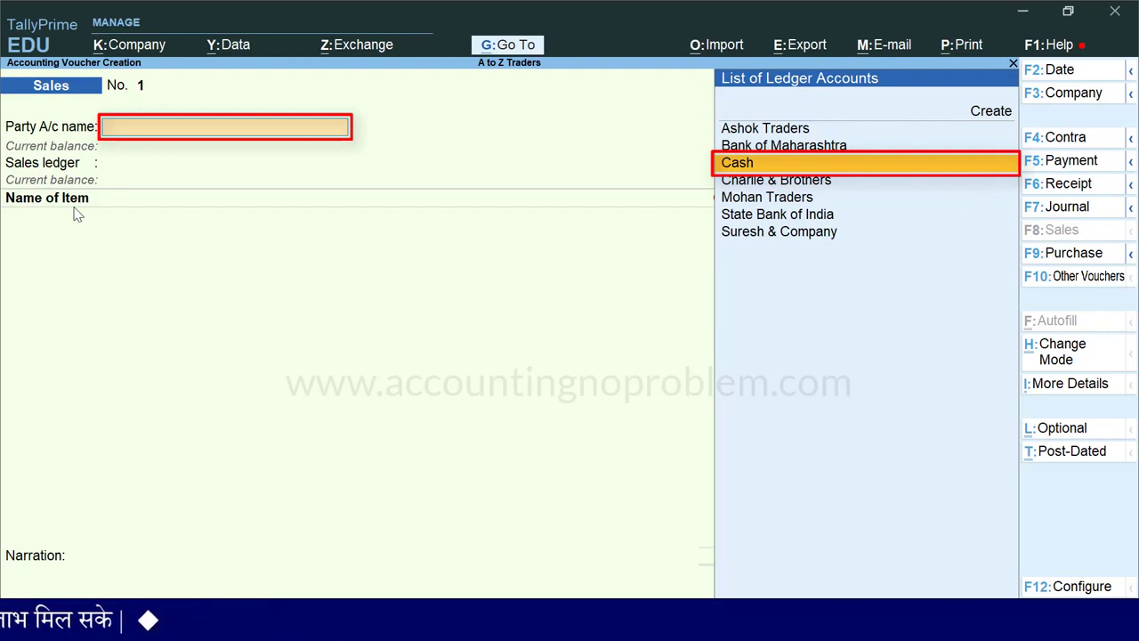
{"action": "key", "text": "Return"}
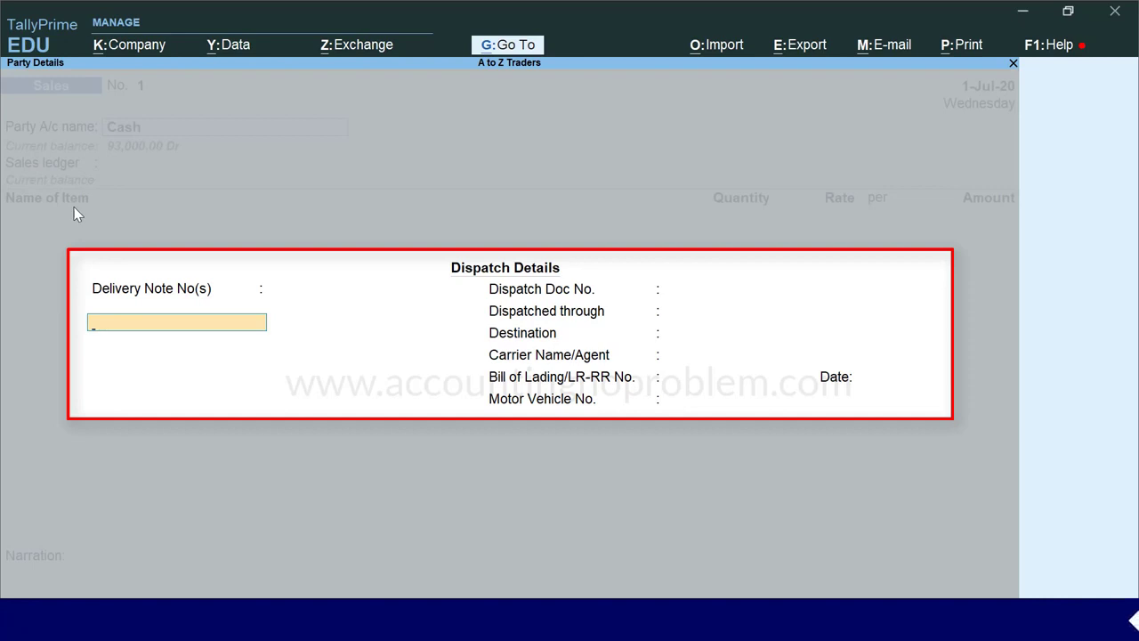
{"action": "key", "text": "ctrl+a"}
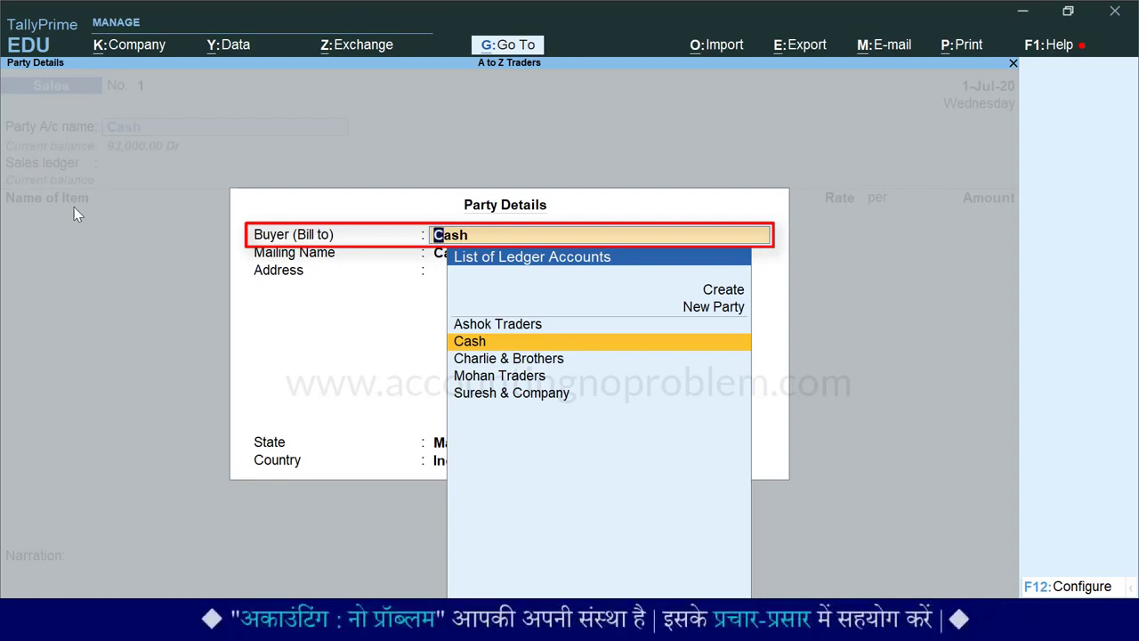
Enter SK Traders as the new buyer and fill in its address lines.
{"action": "type", "text": "SK Traders"}
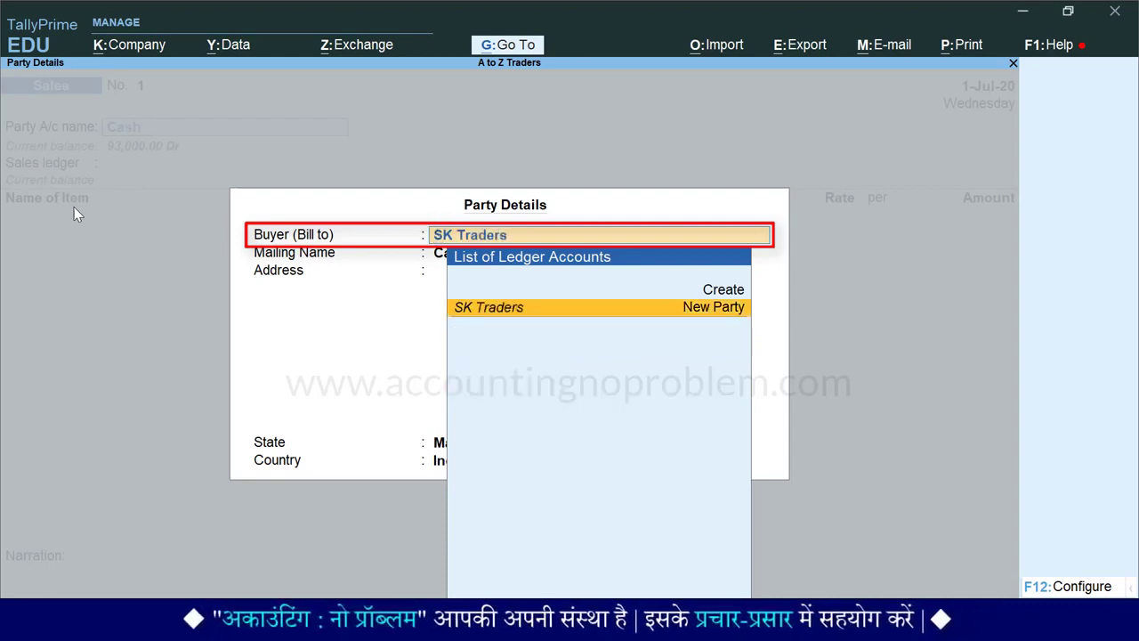
{"action": "key", "text": "Return"}
{"action": "key", "text": "Return"}
{"action": "key", "text": "Return"}
{"action": "type", "text": "22, Opp. Old Bus Stand,"}
{"action": "key", "text": "Return"}
{"action": "type", "text": "Ne"}
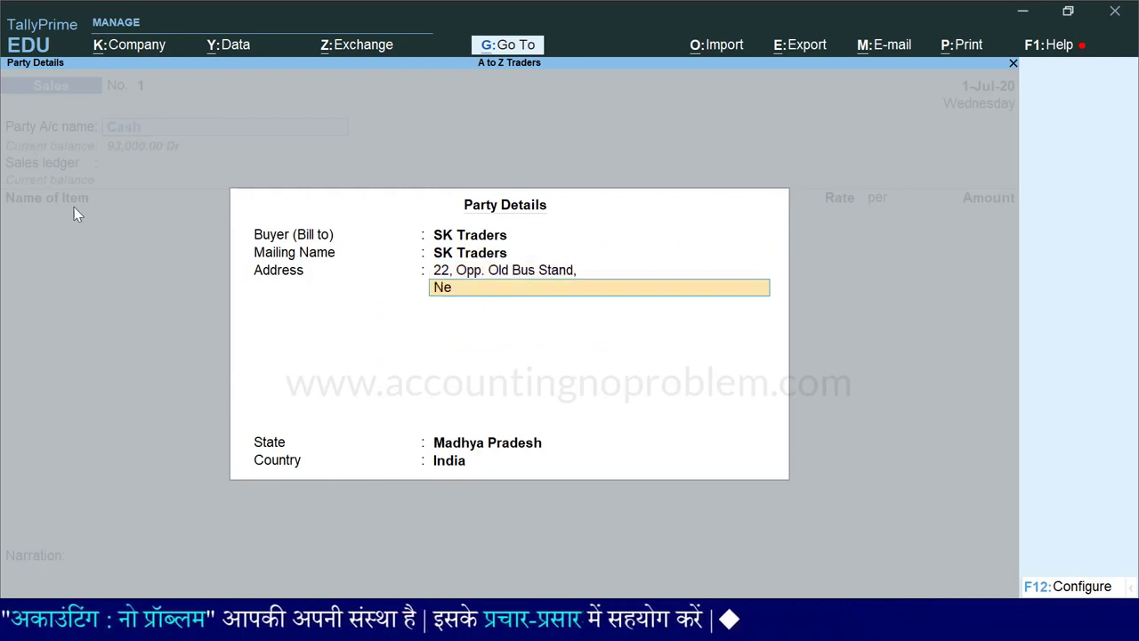
{"action": "type", "text": "hru Park, Dhar"}
{"action": "key", "text": "Return"}
{"action": "key", "text": "Return"}
{"action": "key", "text": "Return"}
{"action": "key", "text": "Return"}
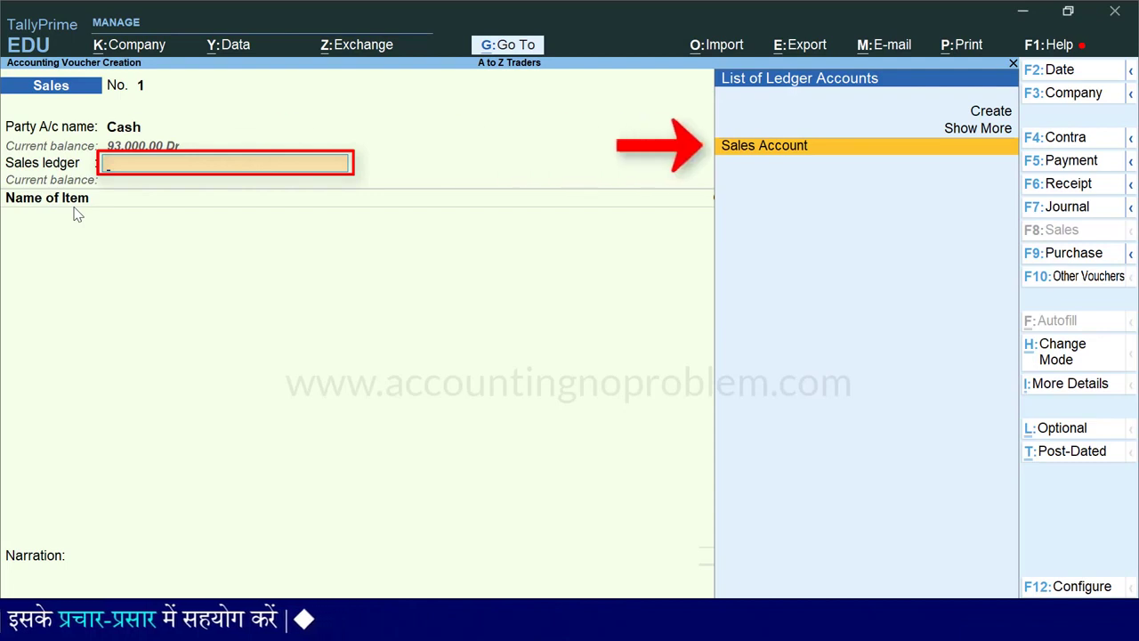
Use Sales Account as ledger and add Sony TV 20", 2 Nos at 25,000, amount 50,000.00.
{"action": "key", "text": "Return"}
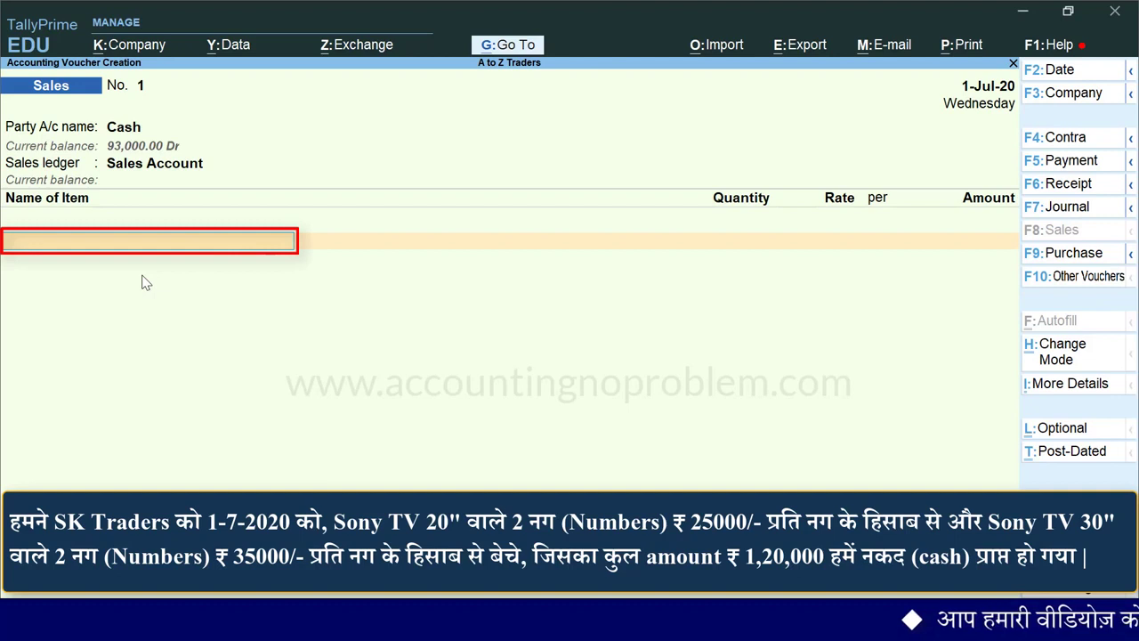
{"action": "type", "text": "S"}
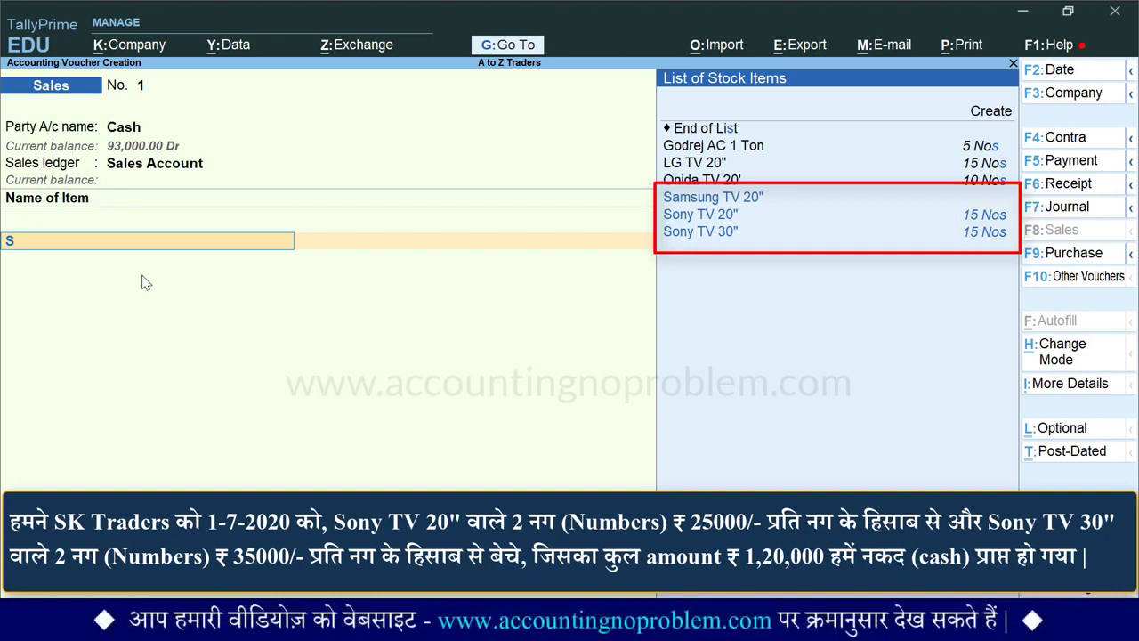
{"action": "key", "text": "Down"}
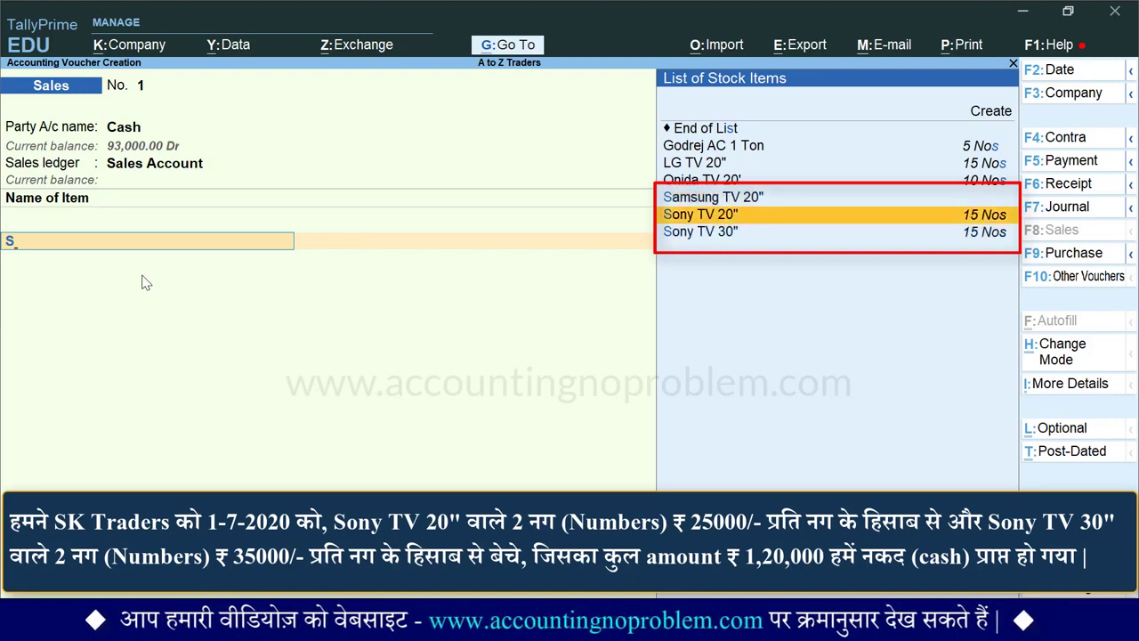
{"action": "key", "text": "Return"}
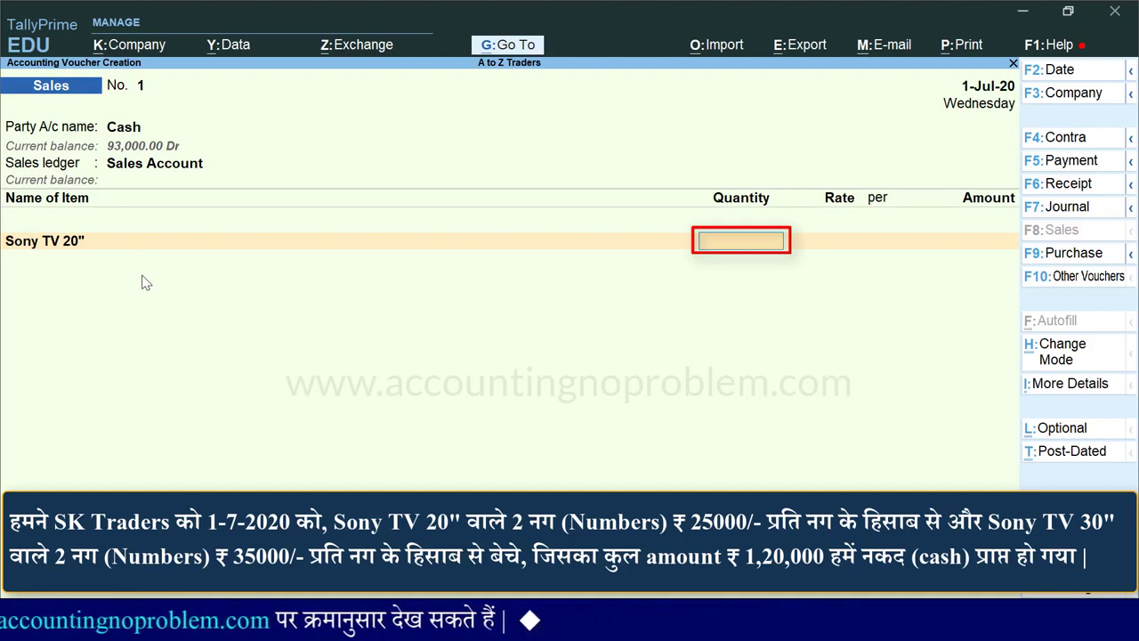
{"action": "type", "text": "2"}
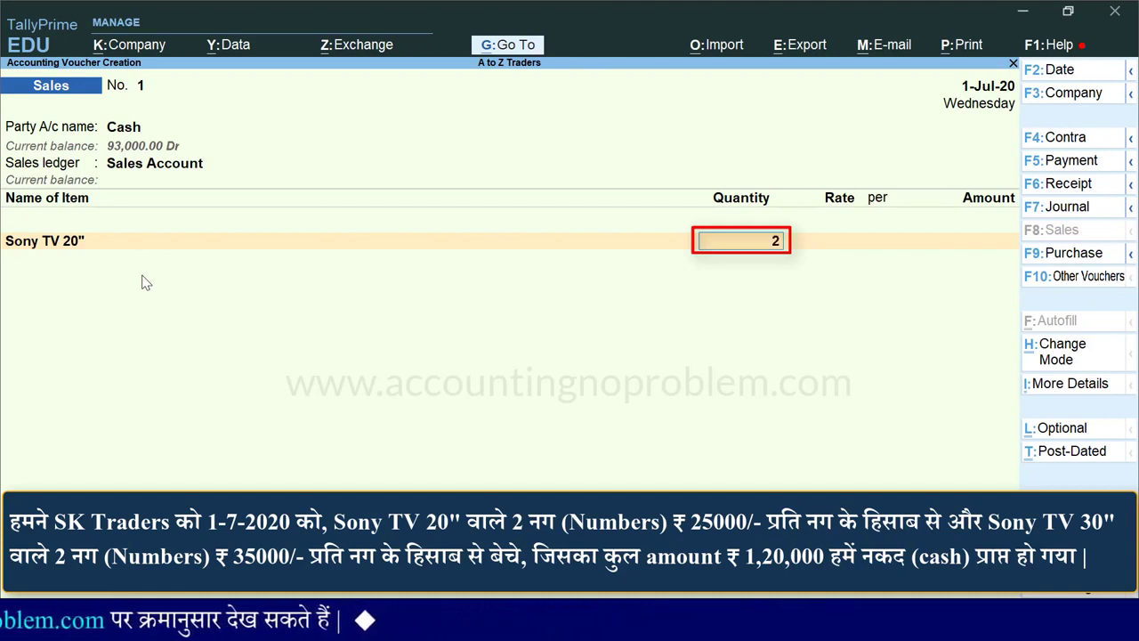
{"action": "key", "text": "Return"}
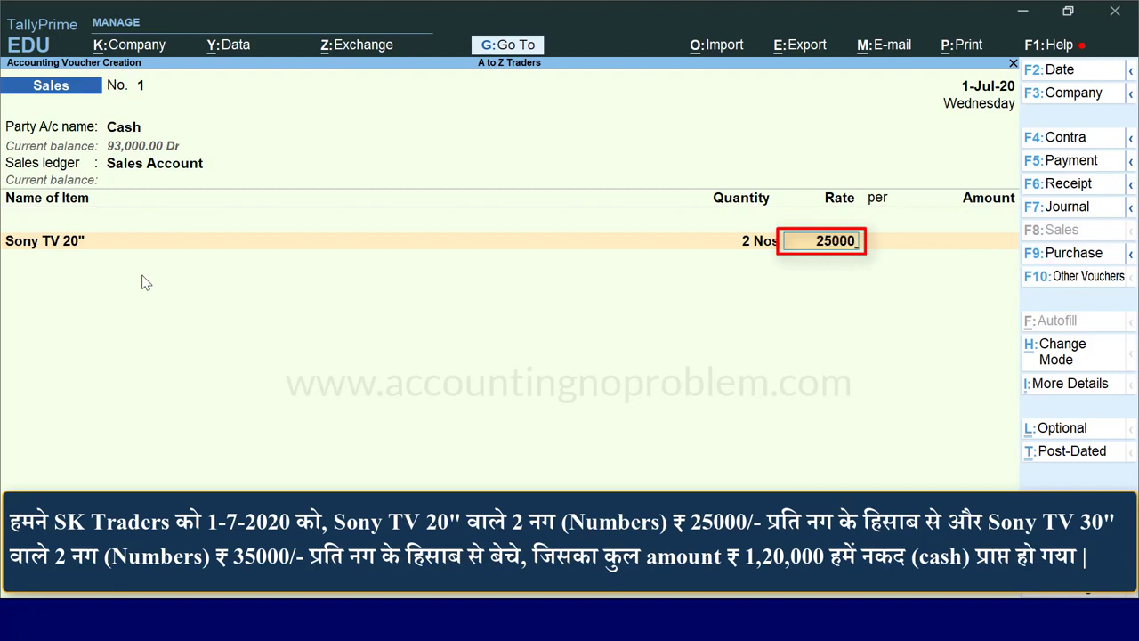
{"action": "key", "text": "Return"}
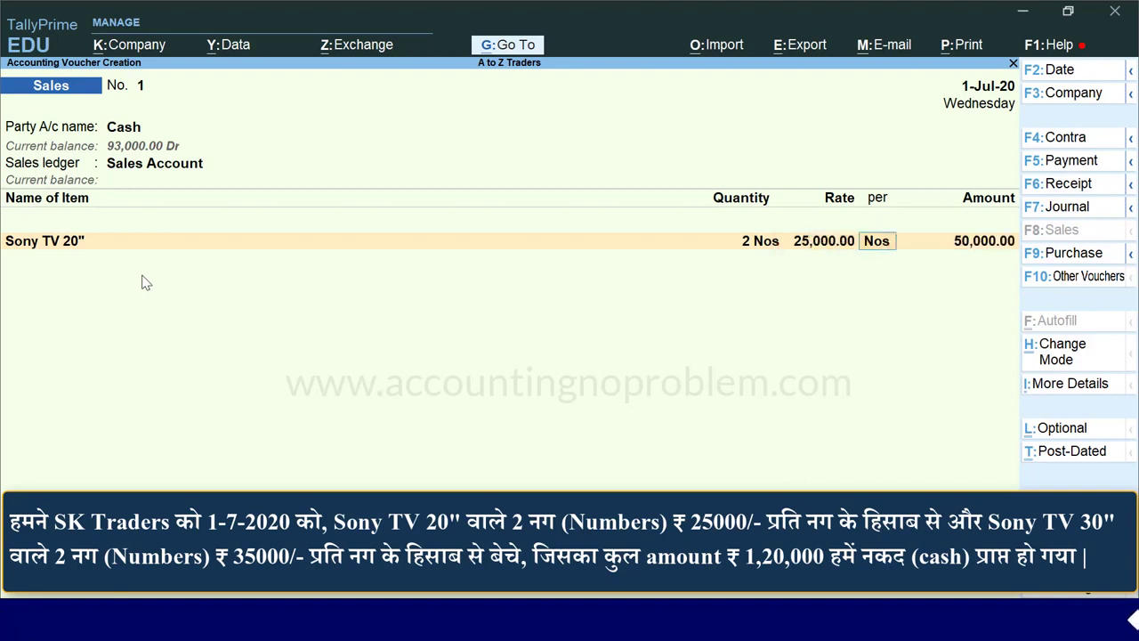
{"action": "key", "text": "Return"}
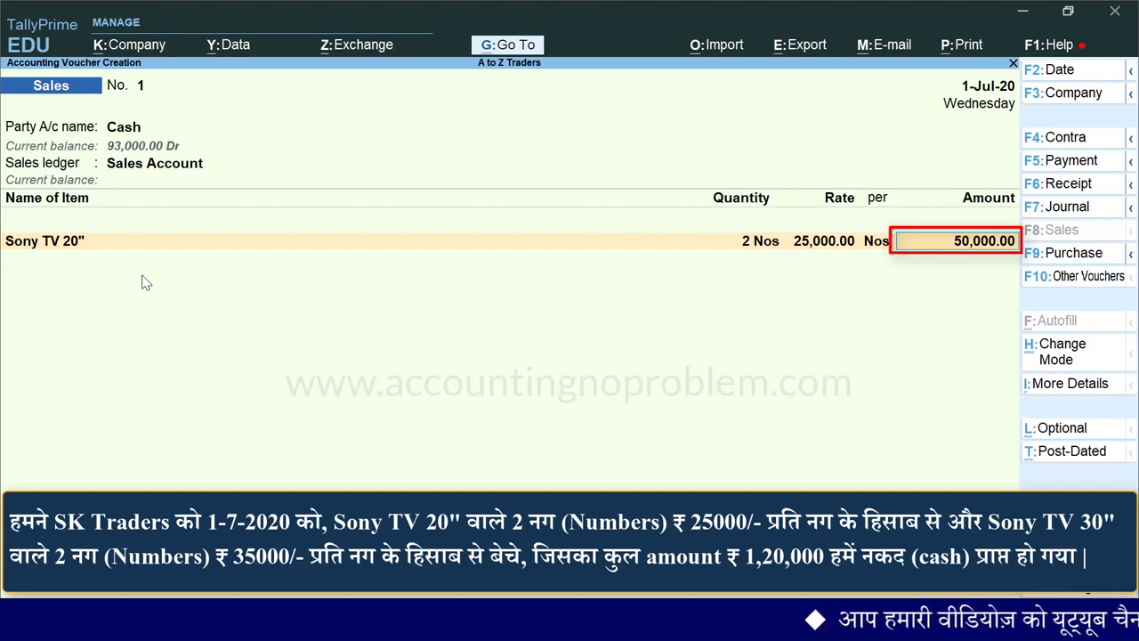
{"action": "key", "text": "Return"}
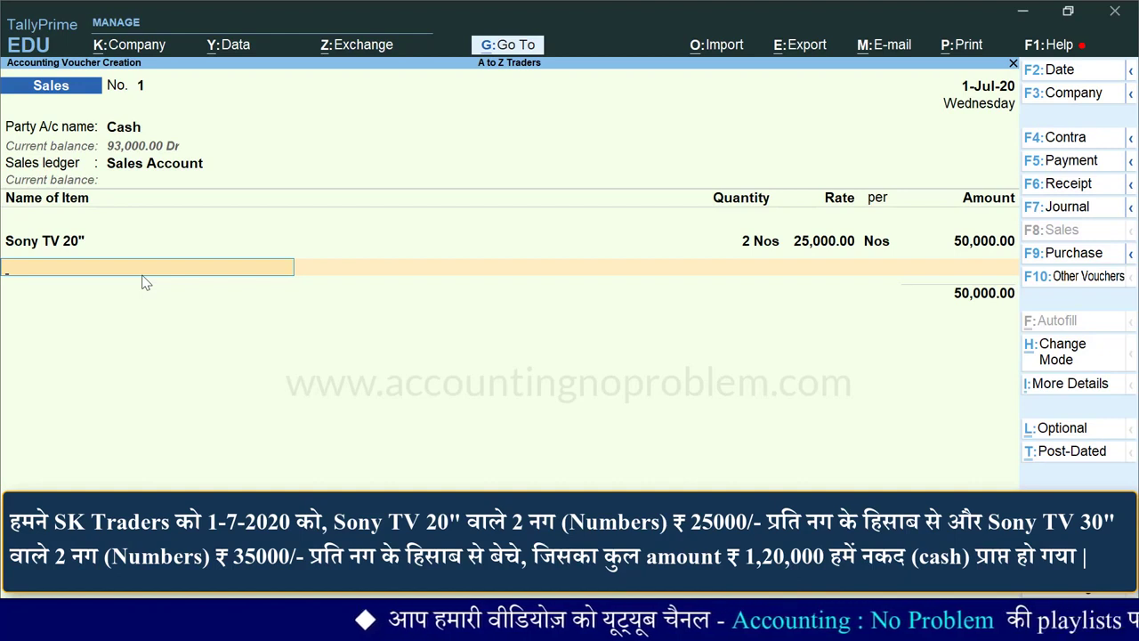
Add Sony TV 30", 2 Nos at 35,000 (70,000.00), and close the item list.
{"action": "type", "text": "S"}
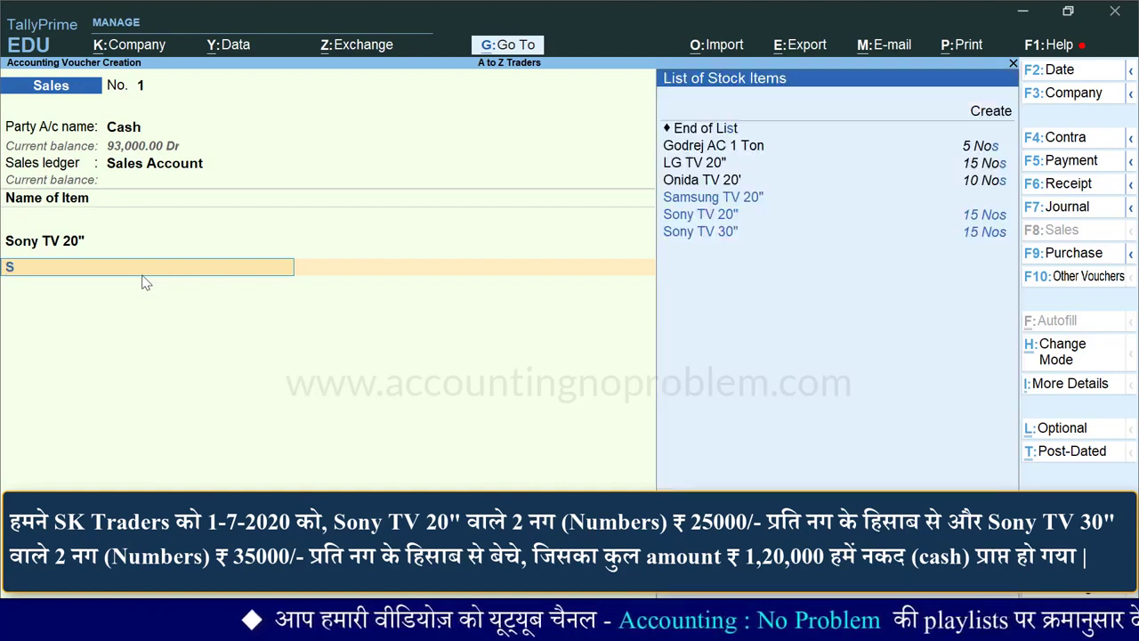
{"action": "key", "text": "Down"}
{"action": "key", "text": "Down"}
{"action": "key", "text": "Down"}
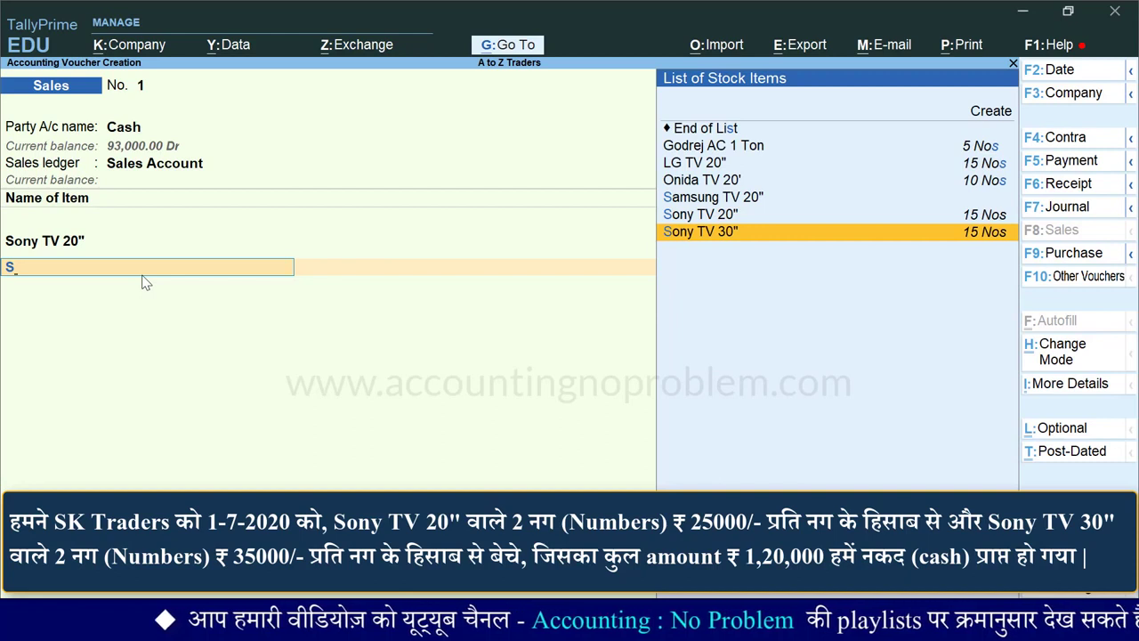
{"action": "key", "text": "Return"}
{"action": "type", "text": "2"}
{"action": "key", "text": "Return"}
{"action": "type", "text": "3"}
{"action": "key", "text": "Return"}
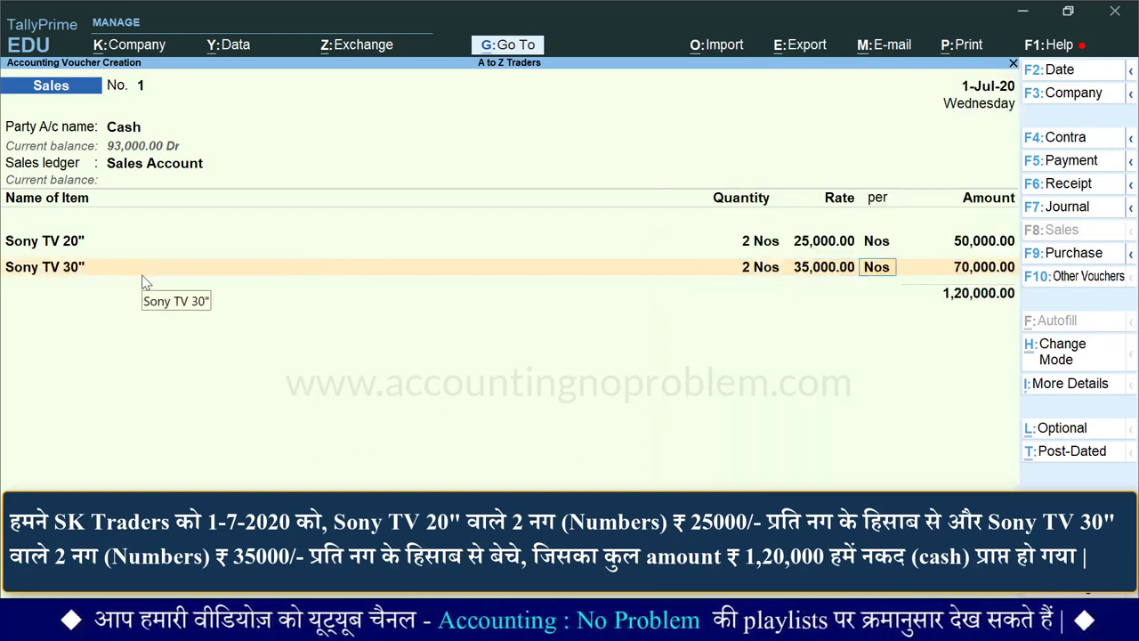
{"action": "key", "text": "Return"}
{"action": "key", "text": "Return"}
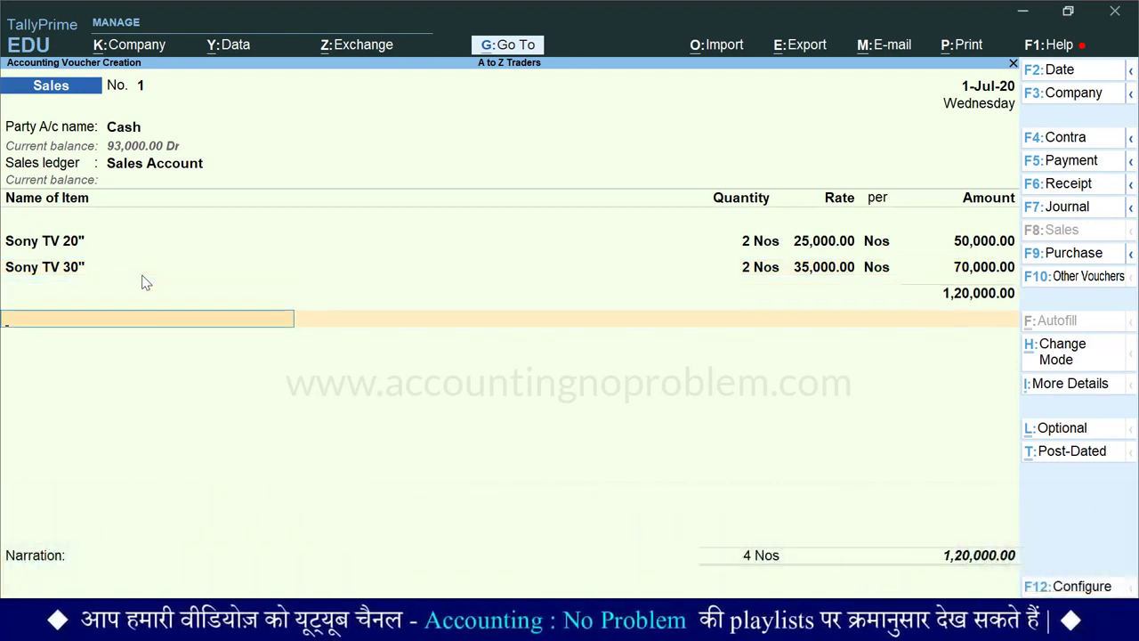
{"action": "key", "text": "Return"}
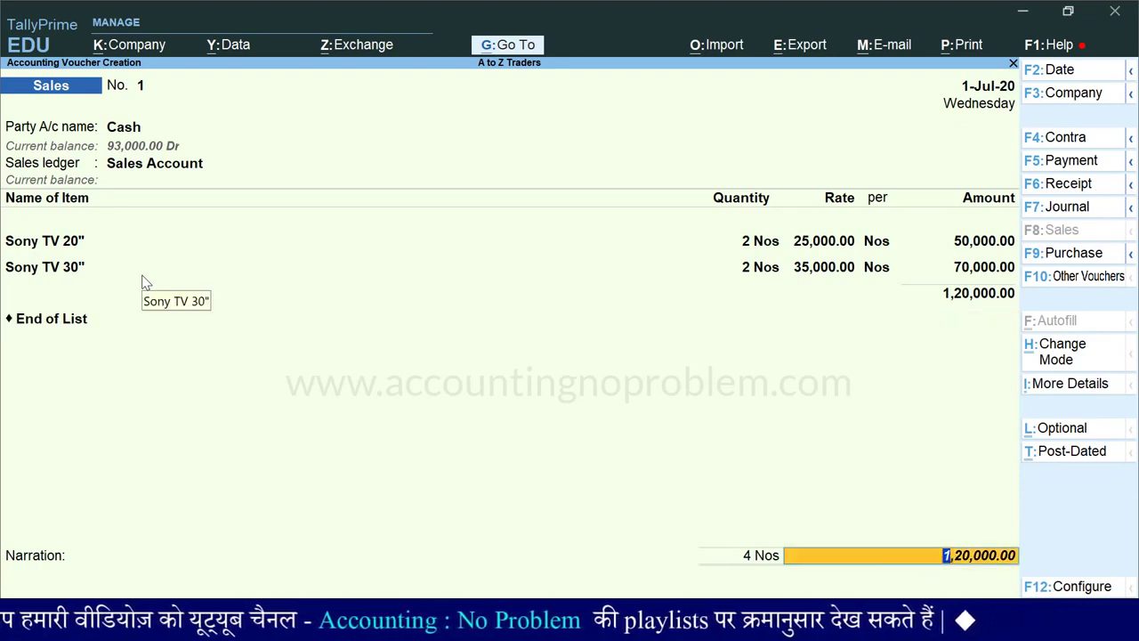
{"action": "key", "text": "Return"}
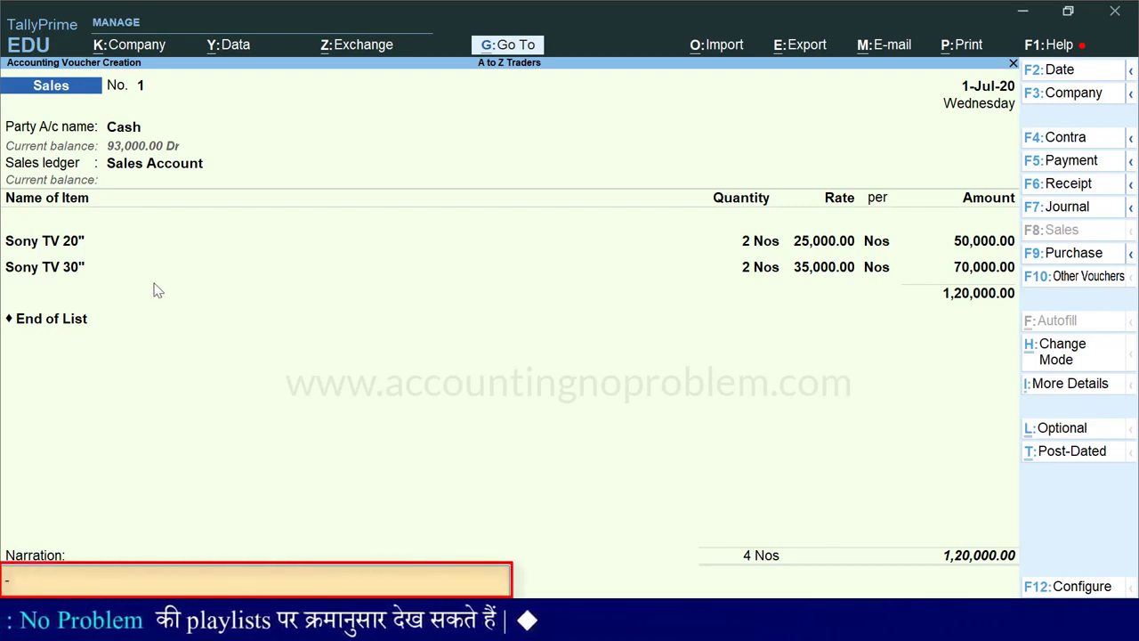
Enter narration 'Being goods sold to S K Traders for cash.' and accept voucher No. 1.
{"action": "type", "text": "Being  goods sold to S K Traders for cash"}
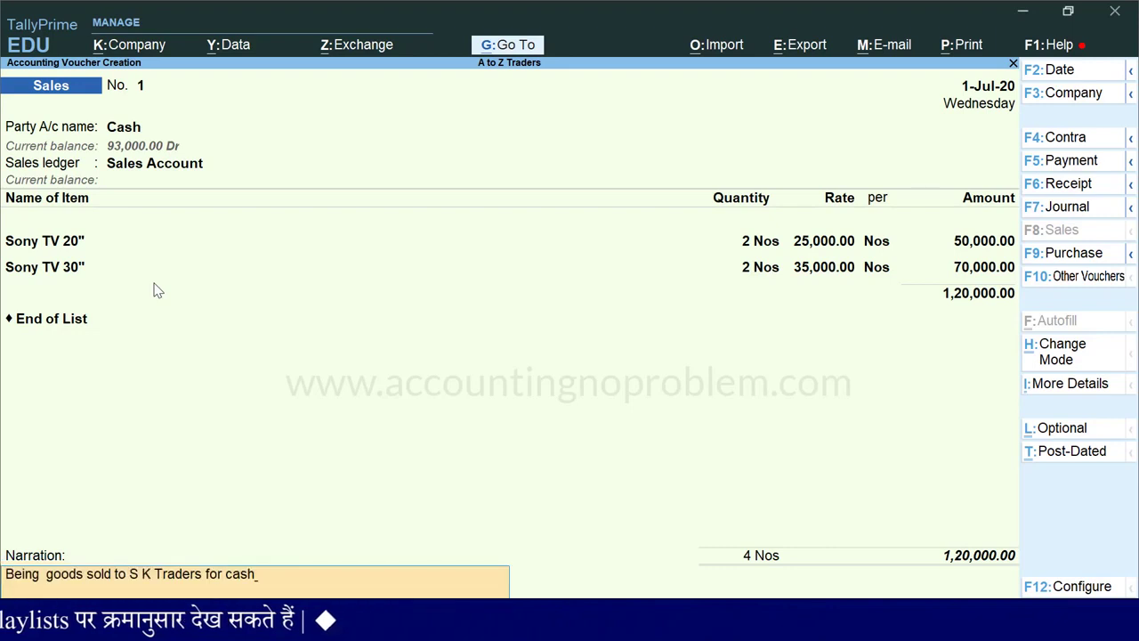
{"action": "type", "text": "."}
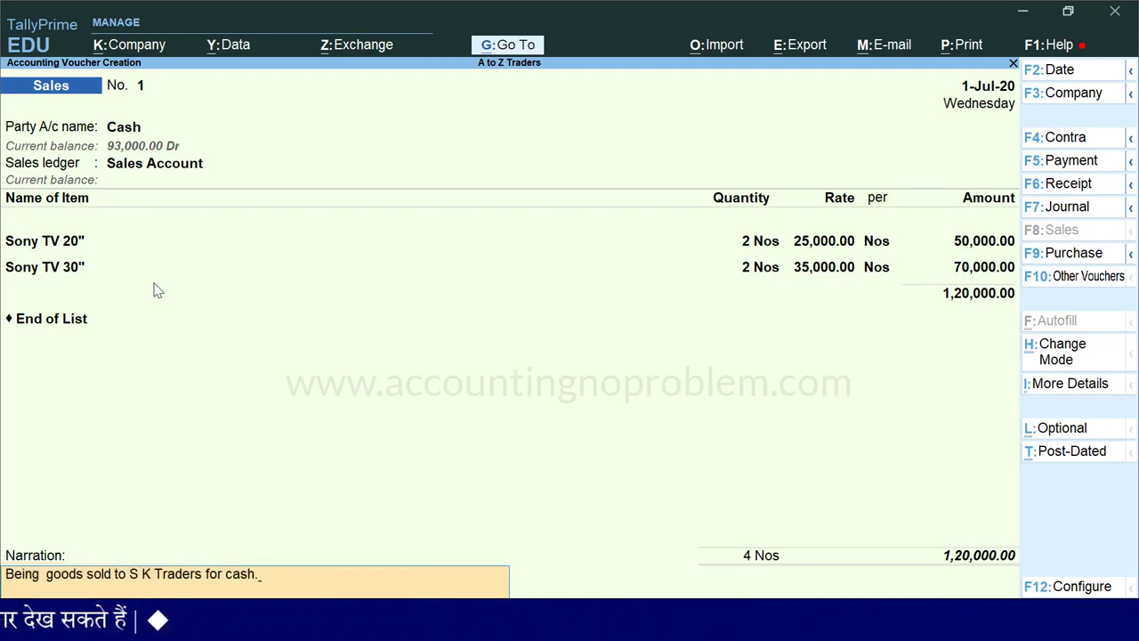
{"action": "key", "text": "Return"}
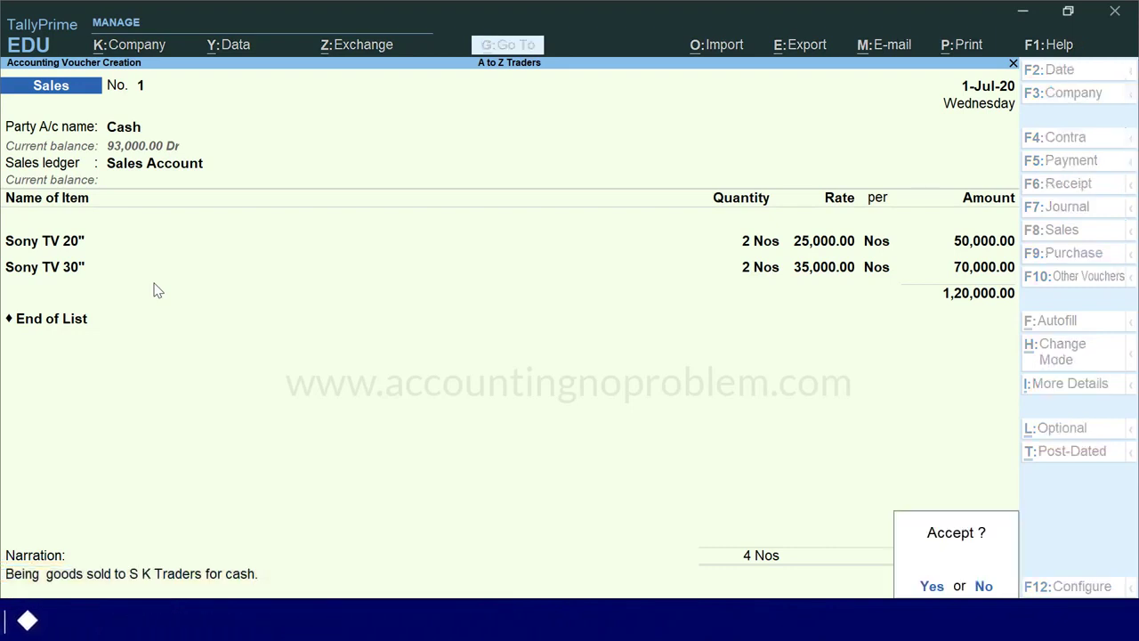
{"action": "key", "text": "Return"}
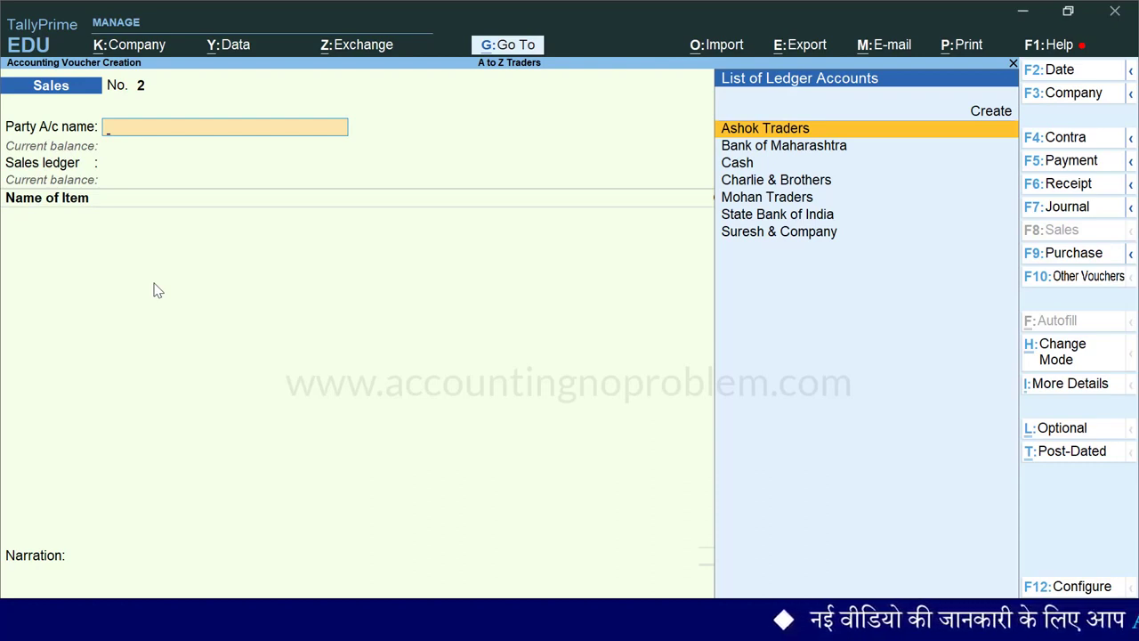
Return to voucher No. 1 and open Alt+P print settings for the current voucher.
{"action": "key", "text": "Page_Up"}
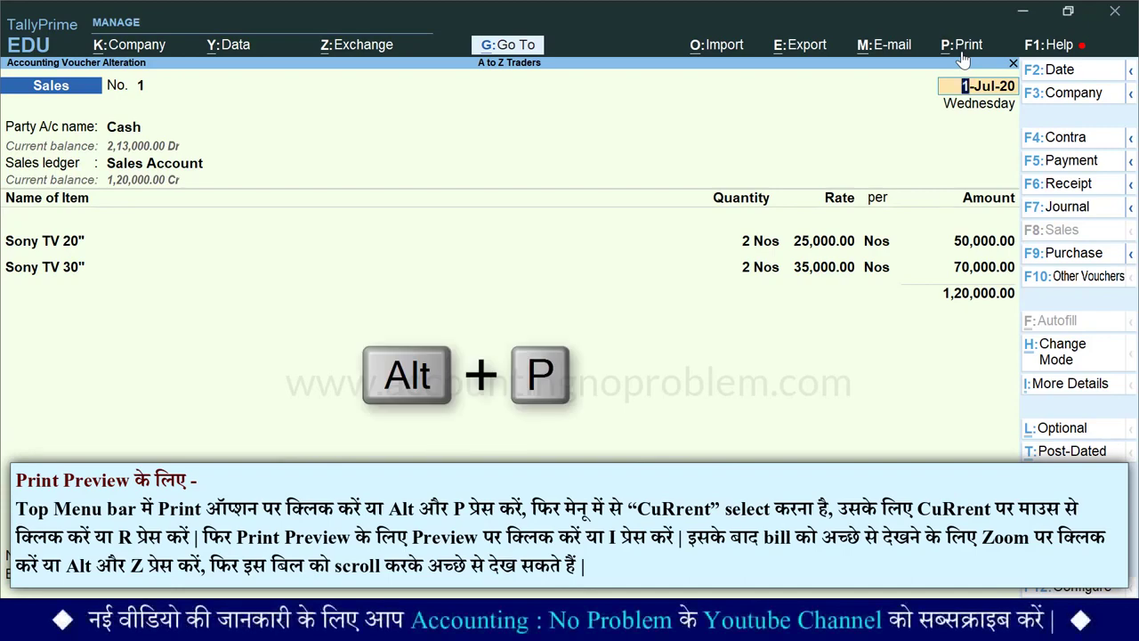
{"action": "key", "text": "alt+p"}
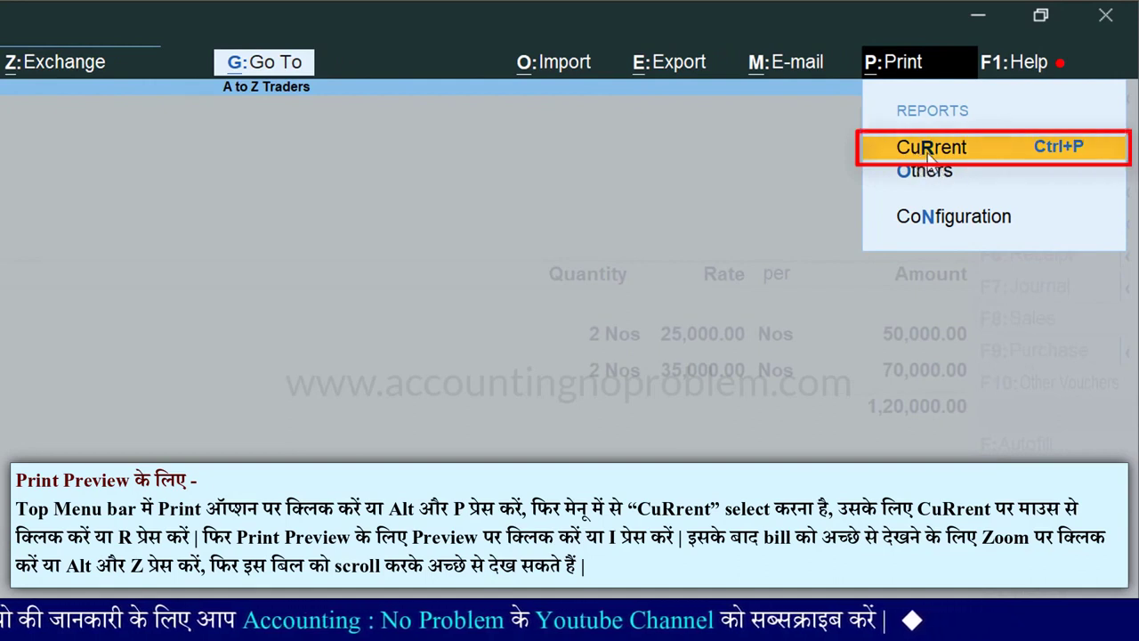
{"action": "key", "text": "r"}
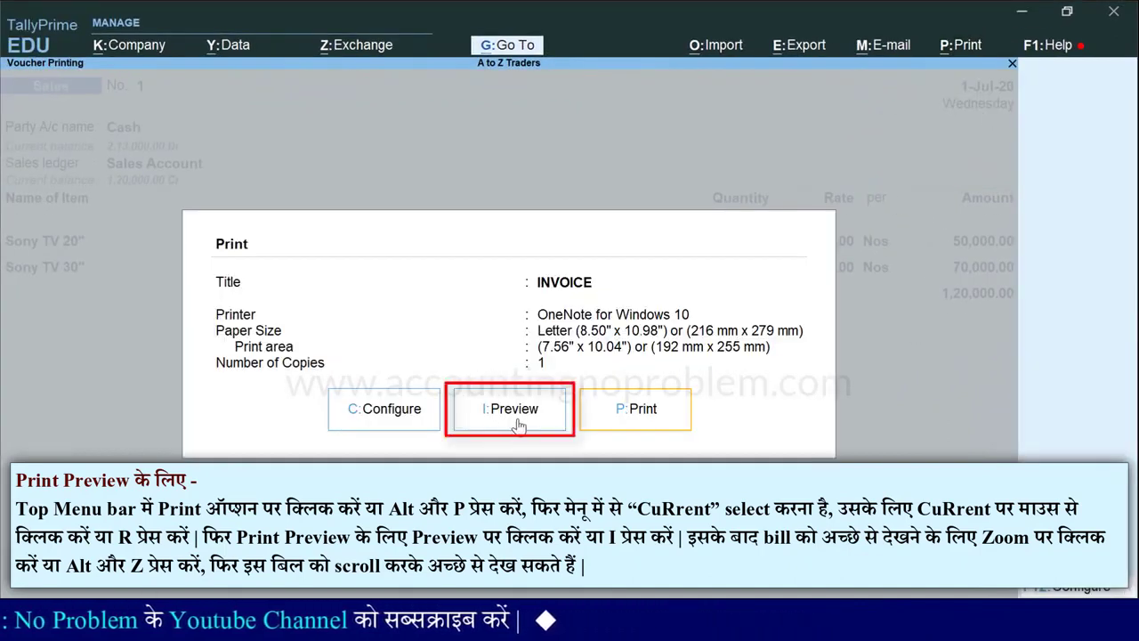
Preview the invoice zoomed to full width, scrolling to see the ₹1,20,000.00 total.
{"action": "key", "text": "i"}
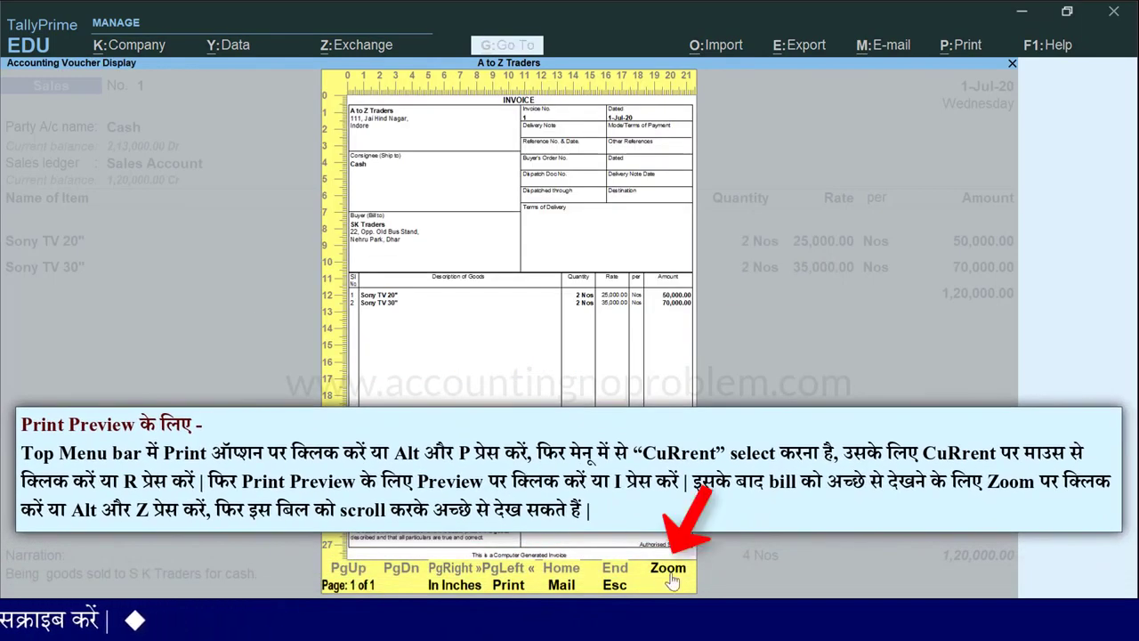
{"action": "key", "text": "alt+z"}
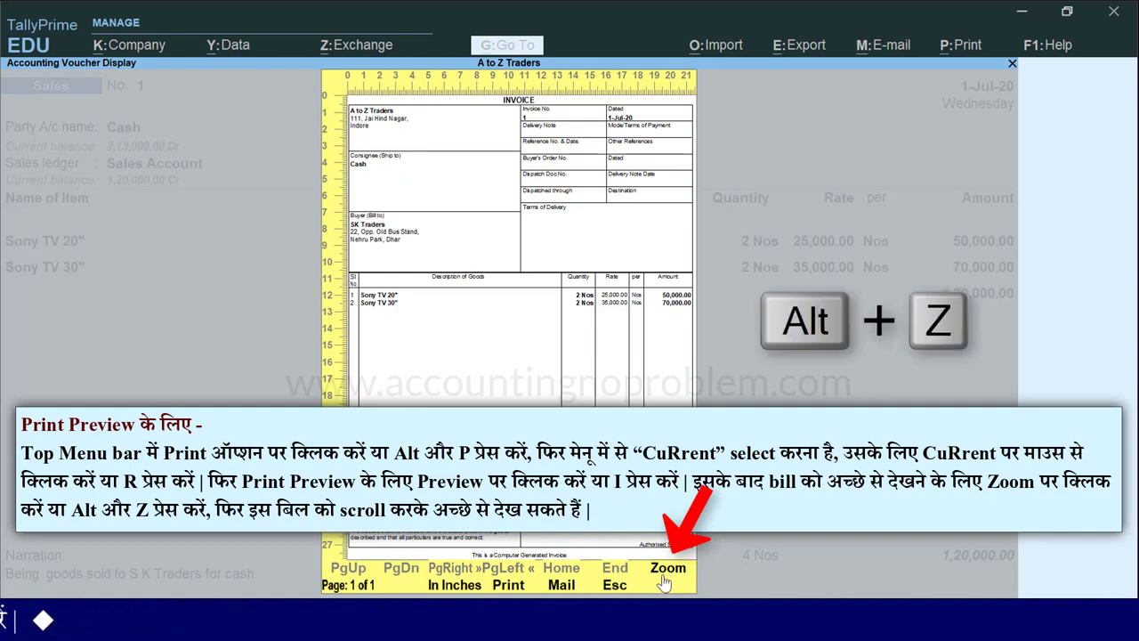
{"action": "left_click", "coordinate": [665, 581]}
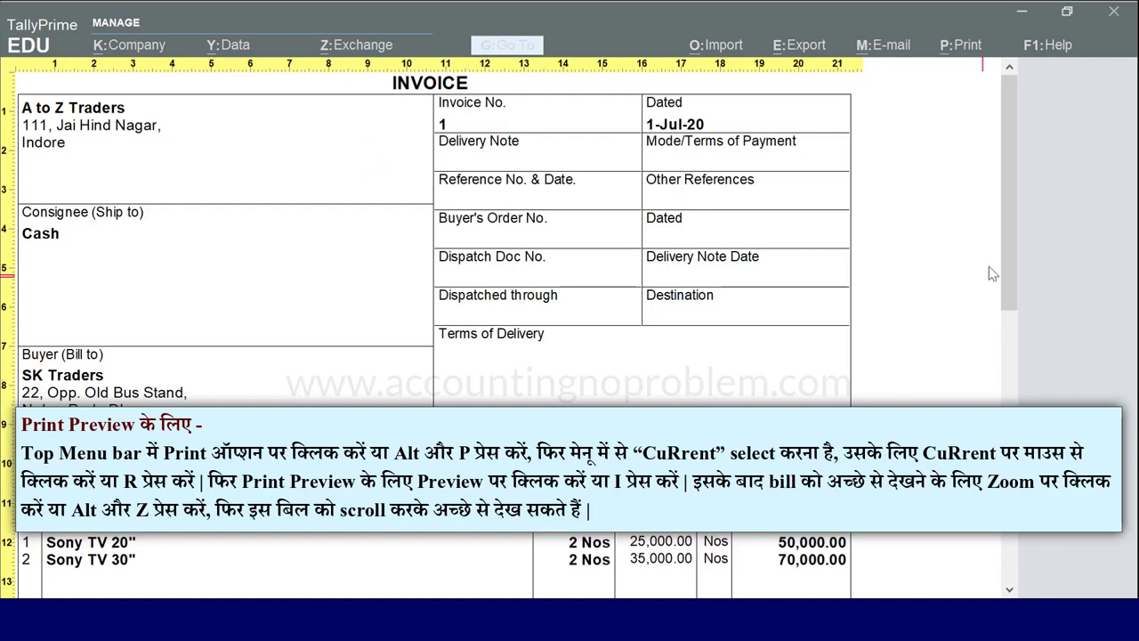
{"action": "left_click_drag", "start_coordinate": [1012, 93], "coordinate": [978, 82]}
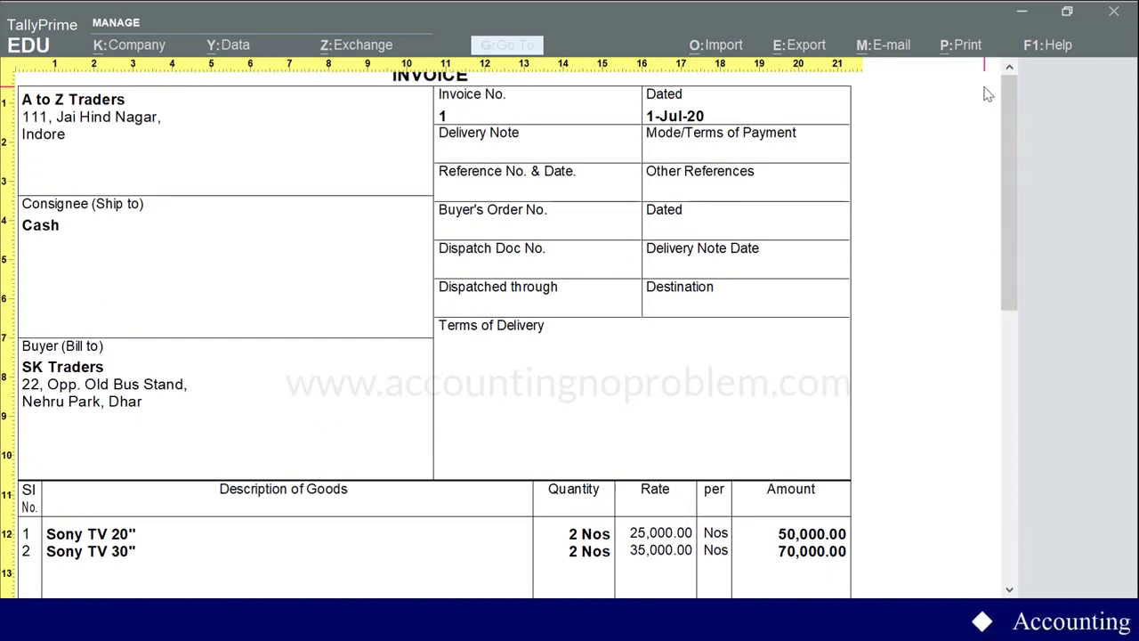
{"action": "key", "text": "Escape"}
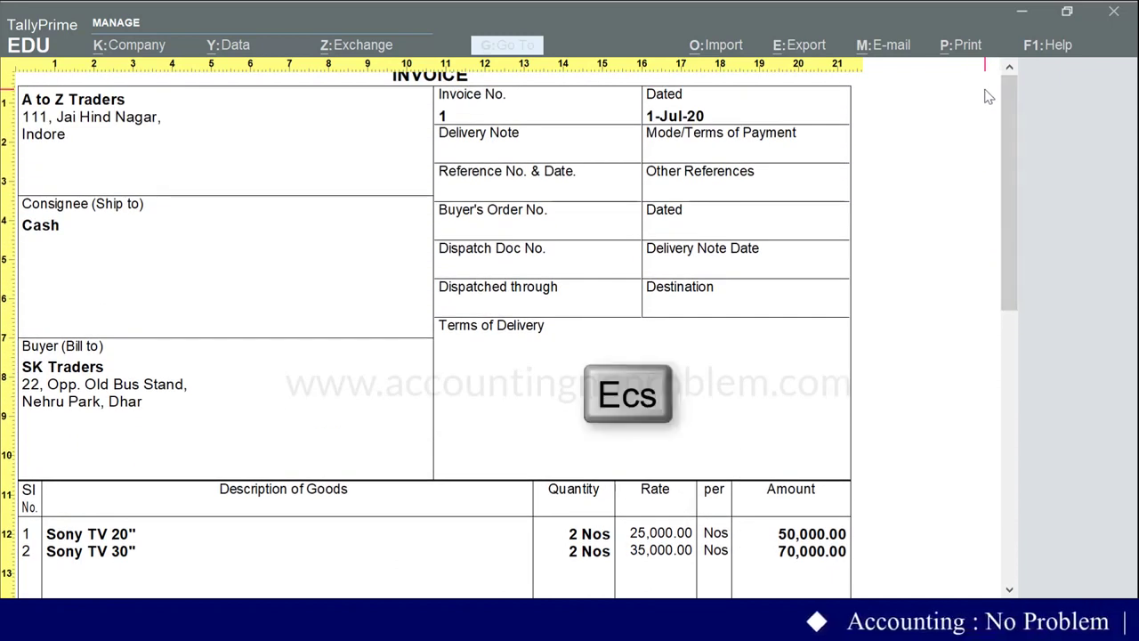
Back out of the preview and voucher to the Gateway of Tally.
{"action": "key", "text": "Escape"}
{"action": "key", "text": "Escape"}
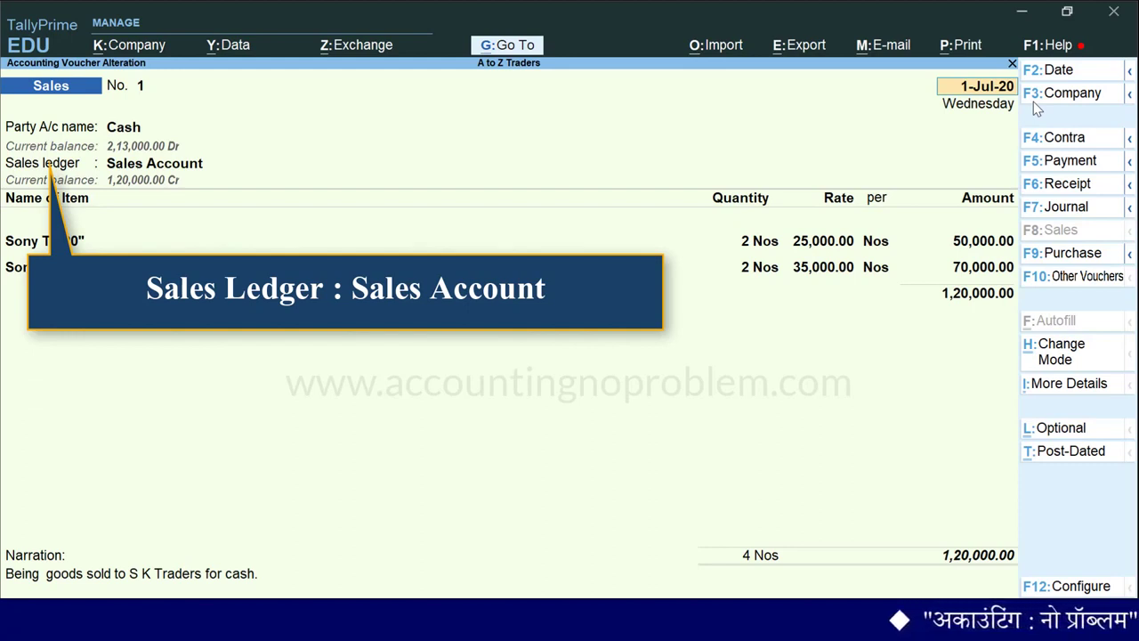
{"action": "key", "text": "Escape"}
{"action": "key", "text": "Escape"}
{"action": "key", "text": "Escape"}
{"action": "key", "text": "Escape"}
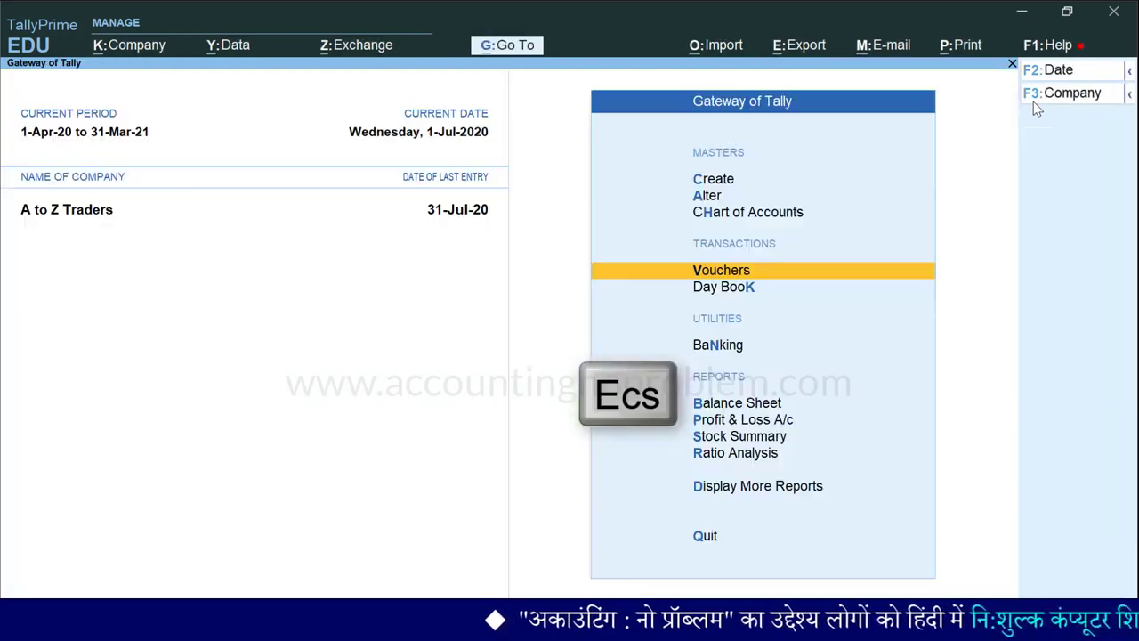